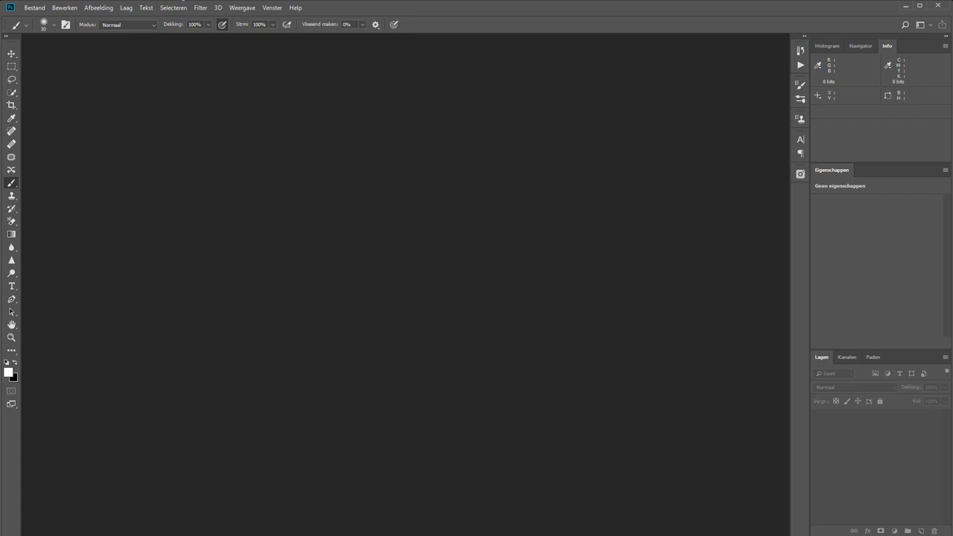
Step: Make a new 2000 × 2000 px document at 300 Pixels/inch with Achtergrondinhoud set to Zwart
click(34, 8)
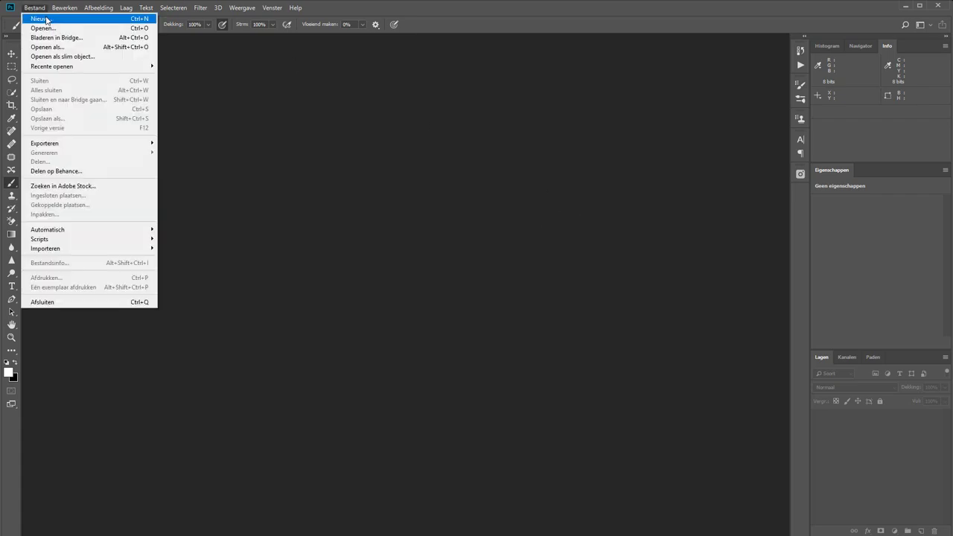
click(47, 19)
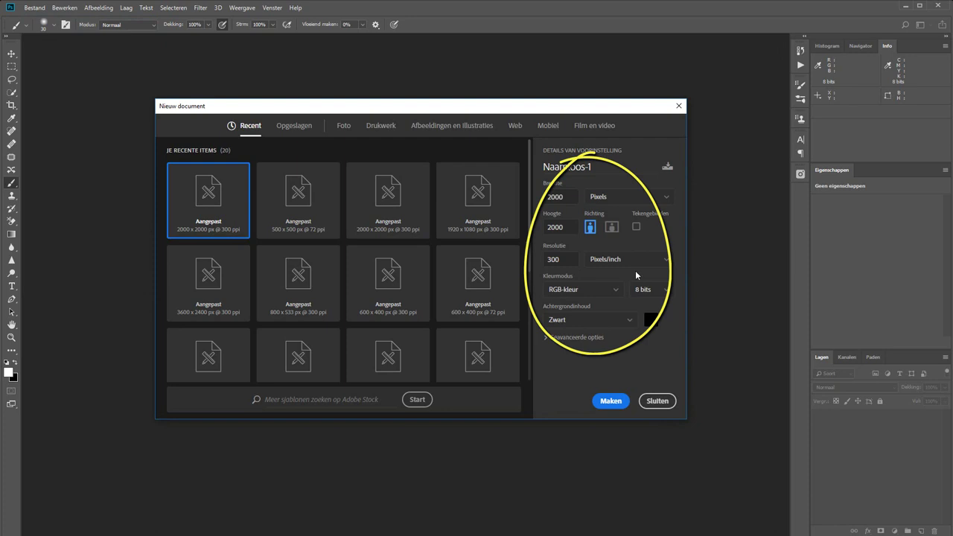
click(600, 404)
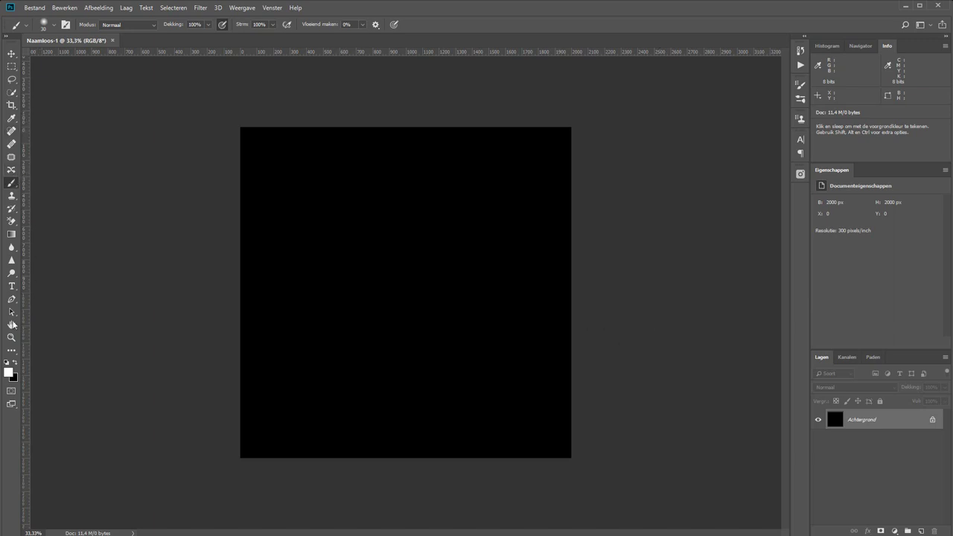
Step: Type the text 'FotoJeroen.nl' on the canvas and commit it
click(12, 286)
click(283, 264)
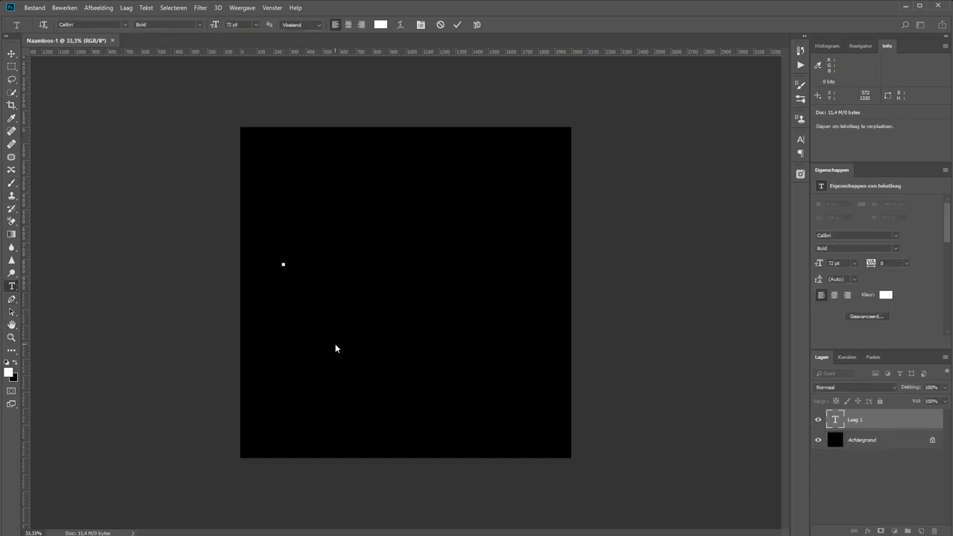
text(FotoJ)
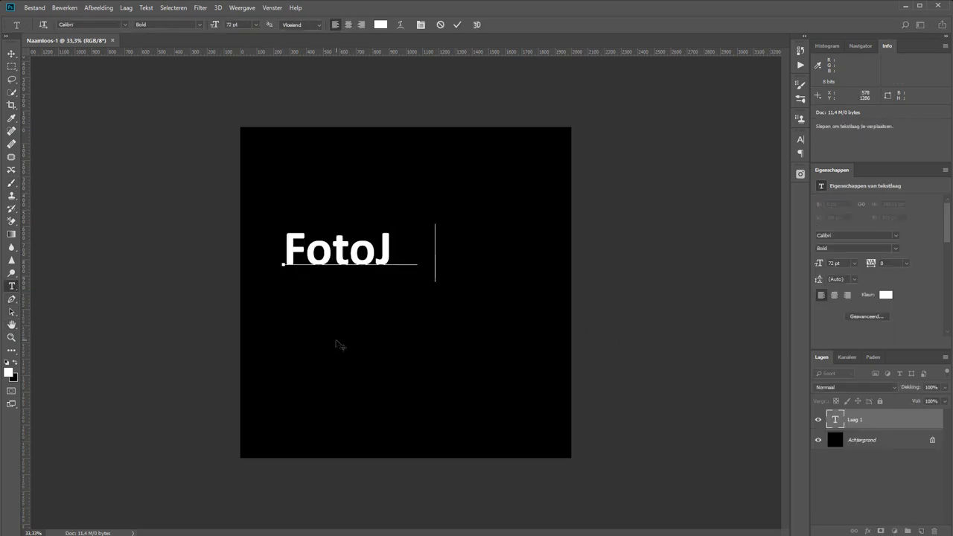
text(eroen.nl)
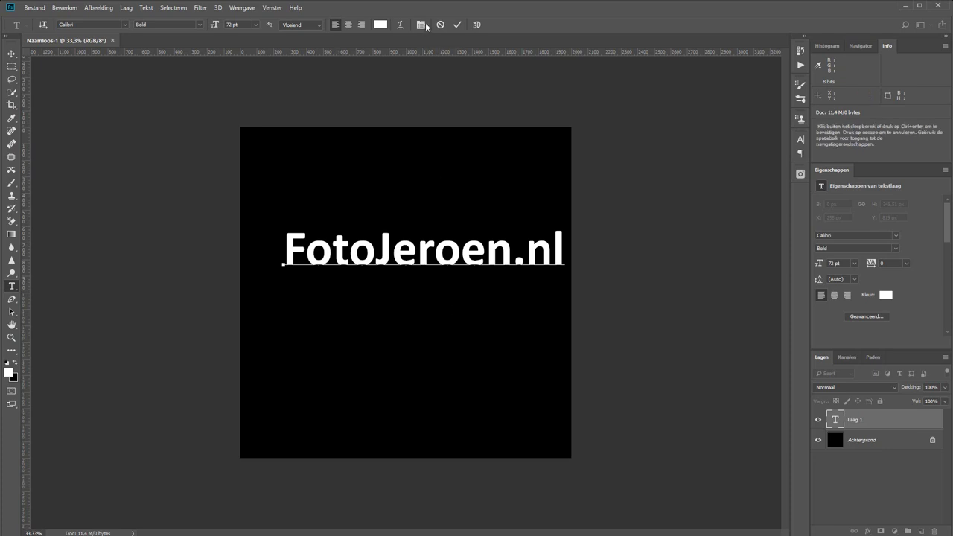
click(458, 25)
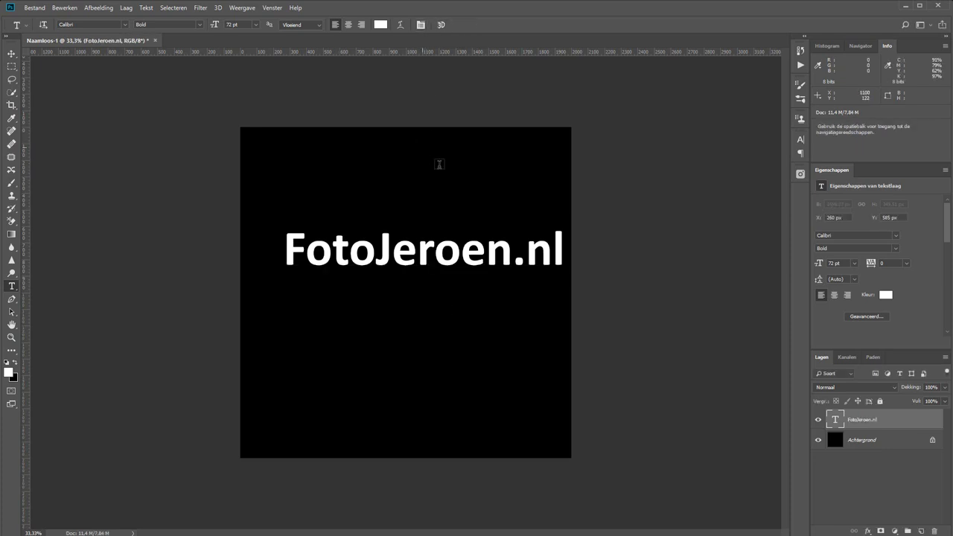
Step: Centre the FotoJeroen.nl text on the canvas and delete the black background layer
key(v)
mouse_move(427, 260)
mouse_down()
mouse_move(400, 313)
mouse_move(406, 304)
mouse_up()
click(442, 440)
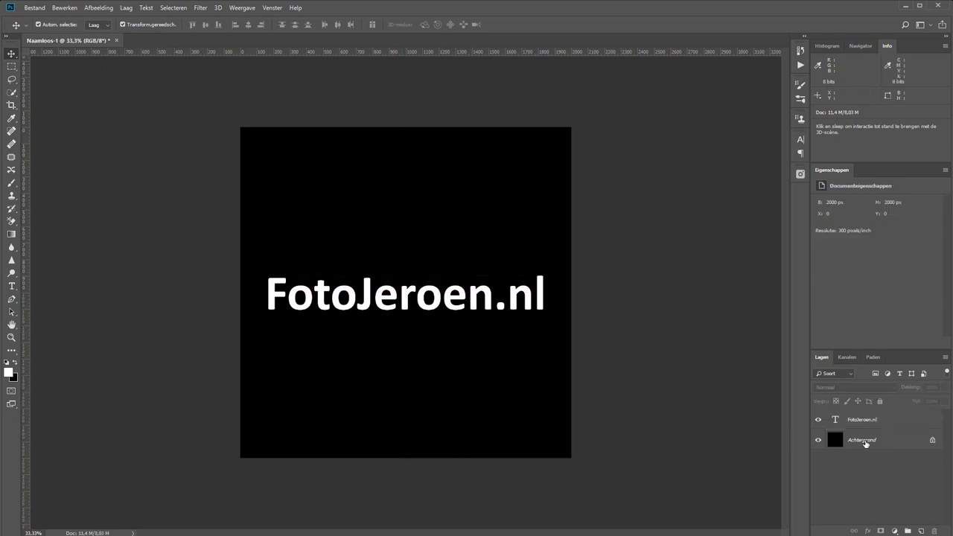
drag(866, 440, 933, 532)
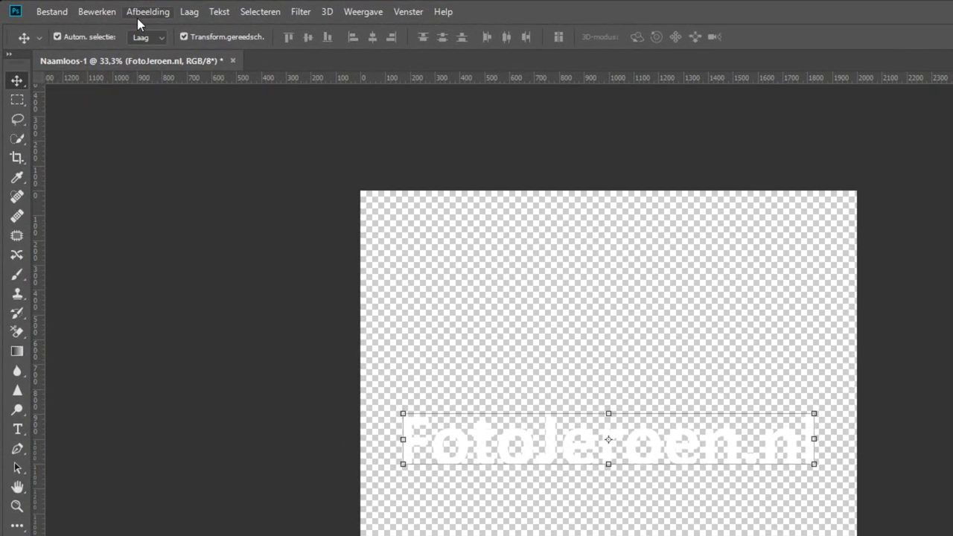
Step: Trim the canvas around the text using Afbeelding > Verkleinen based on transparent pixels
click(139, 14)
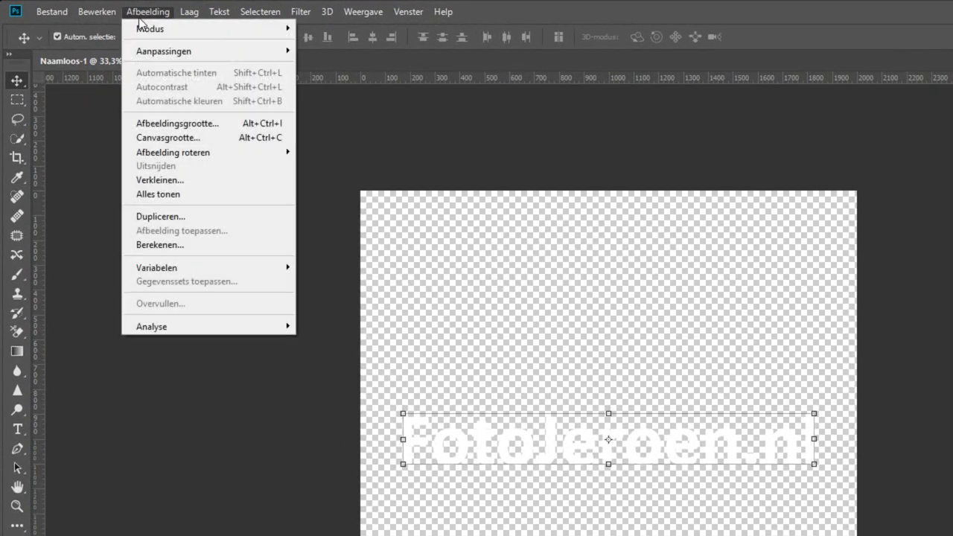
click(195, 180)
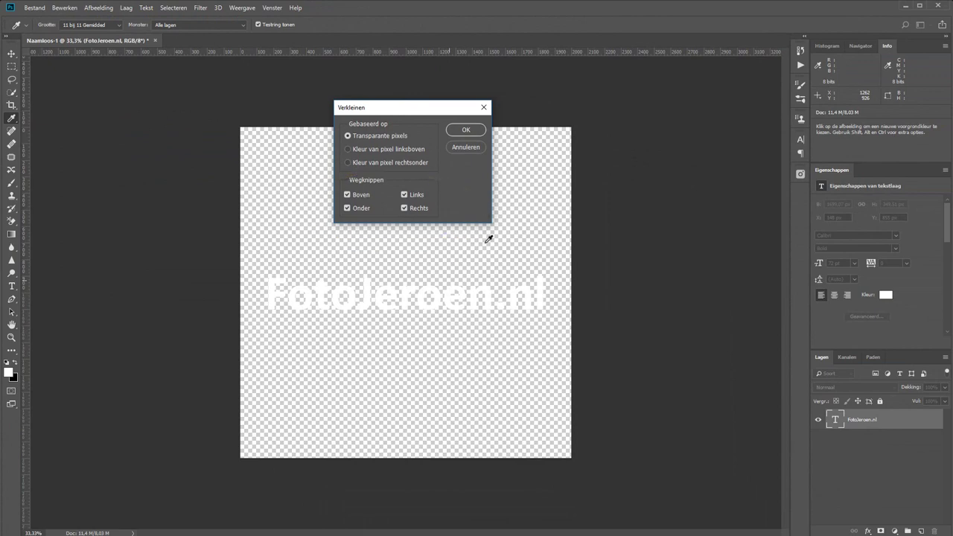
click(471, 132)
key(v)
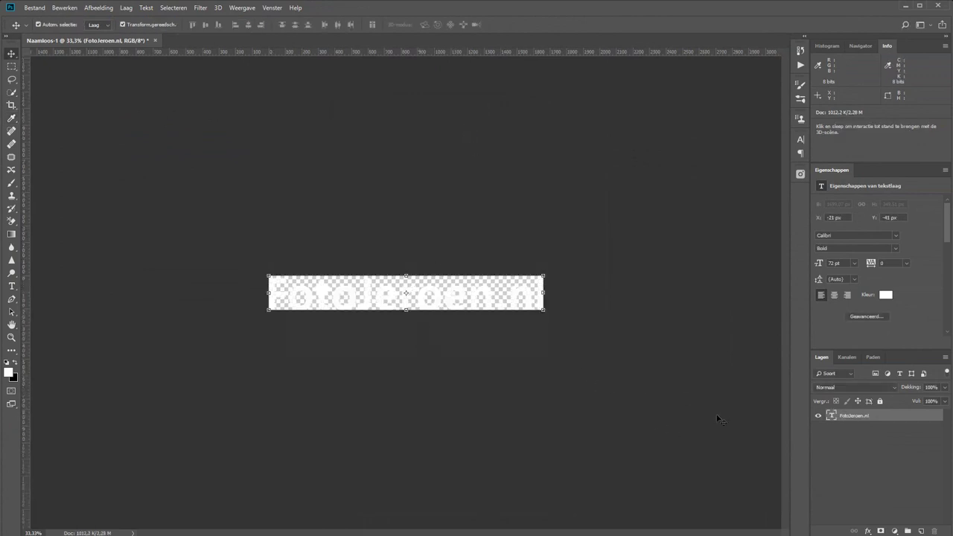
Step: Add a black Volle kleur fill layer and place it beneath the FotoJeroen.nl text layer
key(z)
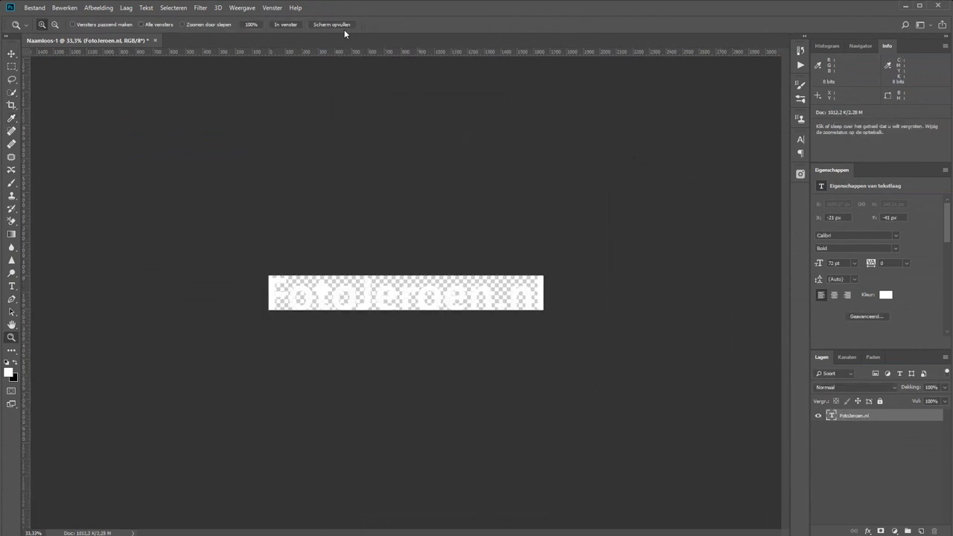
click(283, 24)
alt+click(383, 362)
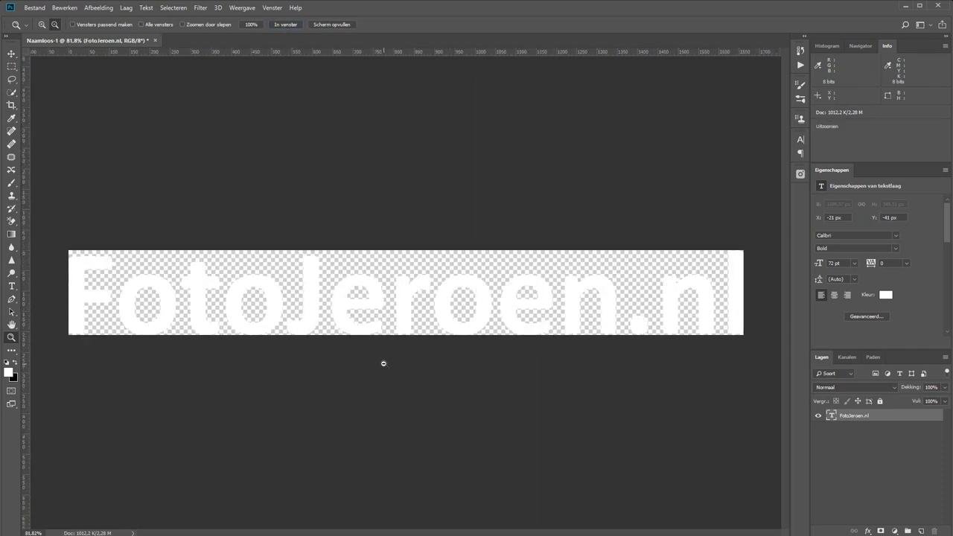
click(894, 531)
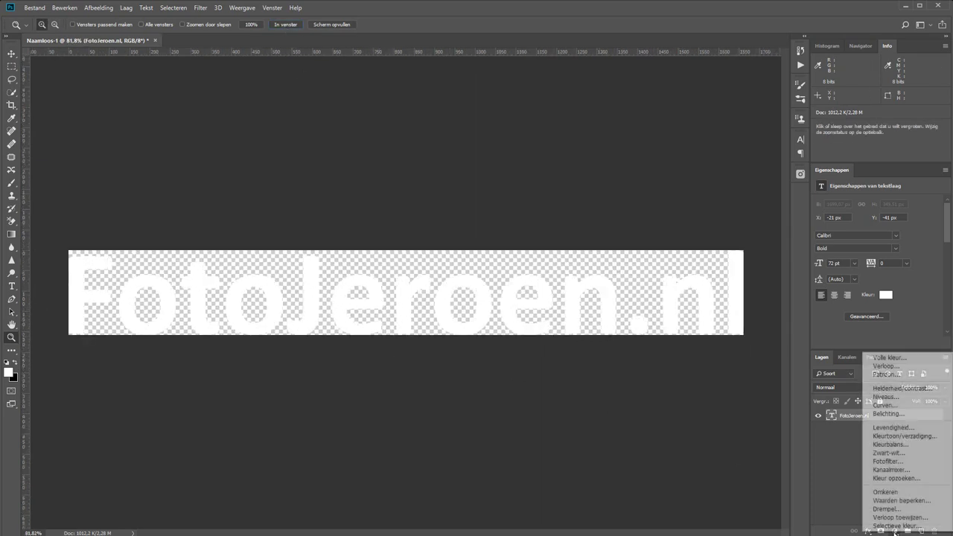
click(897, 357)
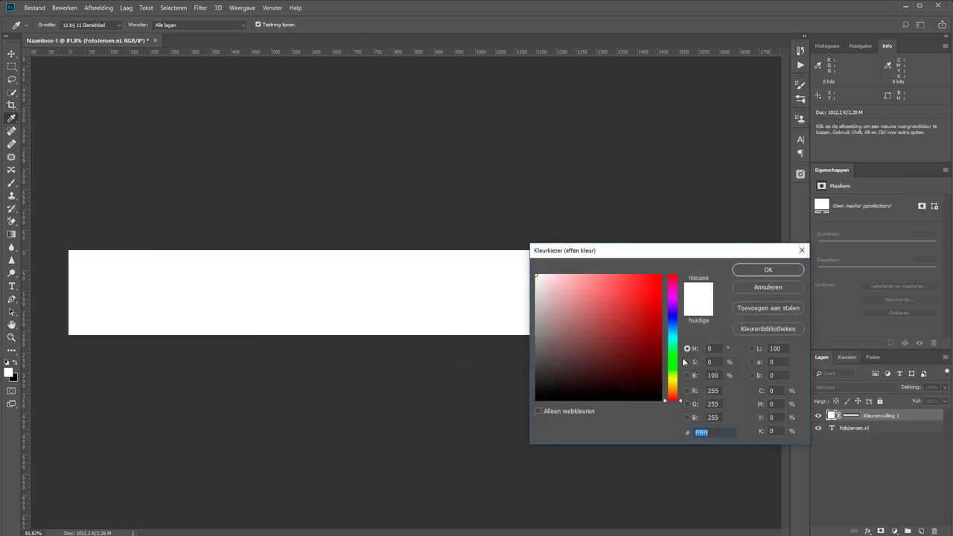
click(768, 270)
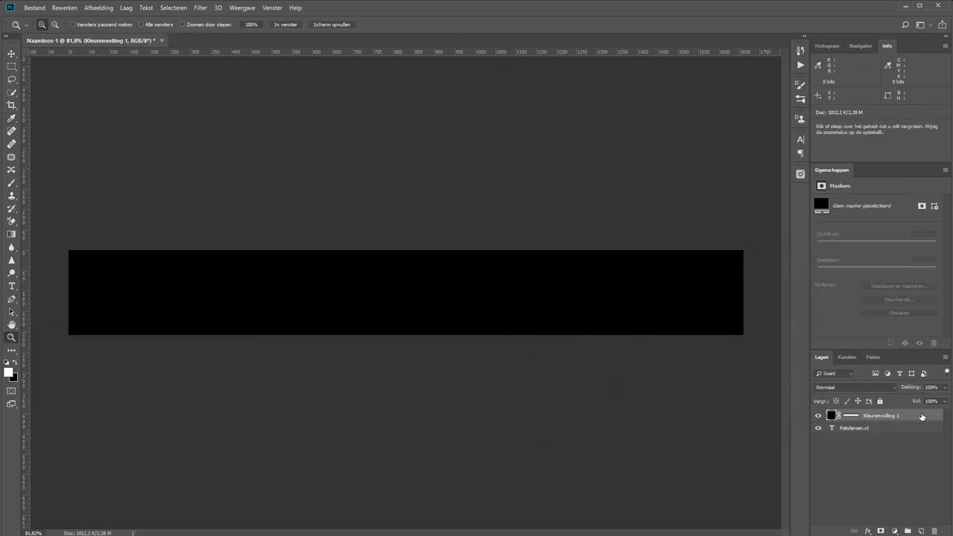
drag(920, 418, 917, 435)
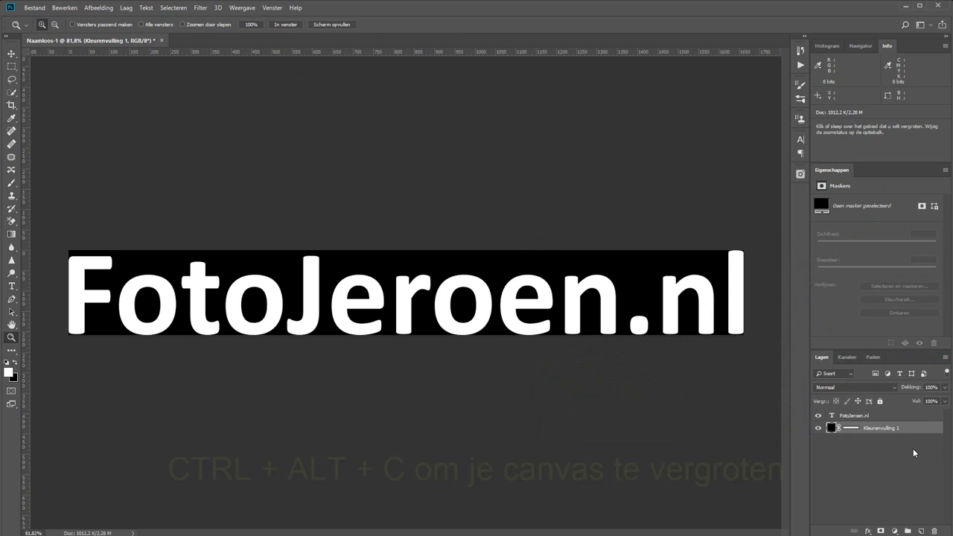
Step: Enlarge the canvas by a relative 100 px in width and height, then select the text layer
key(ctrl+alt+c)
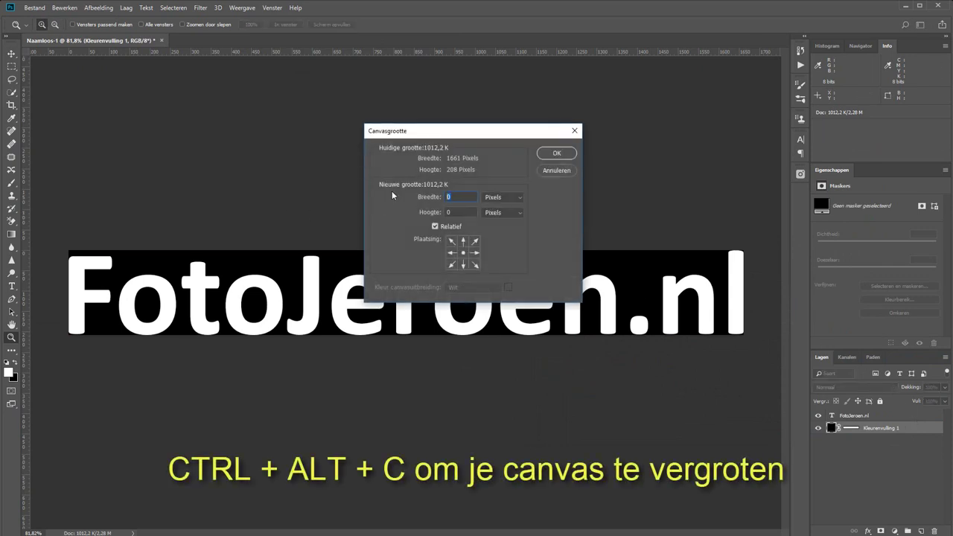
text(100)
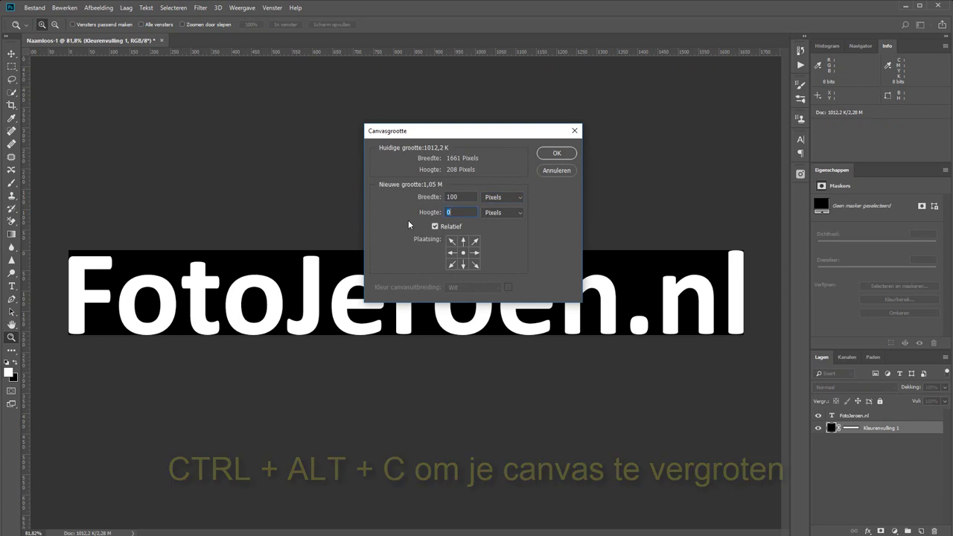
key(Tab)
text(100)
click(552, 156)
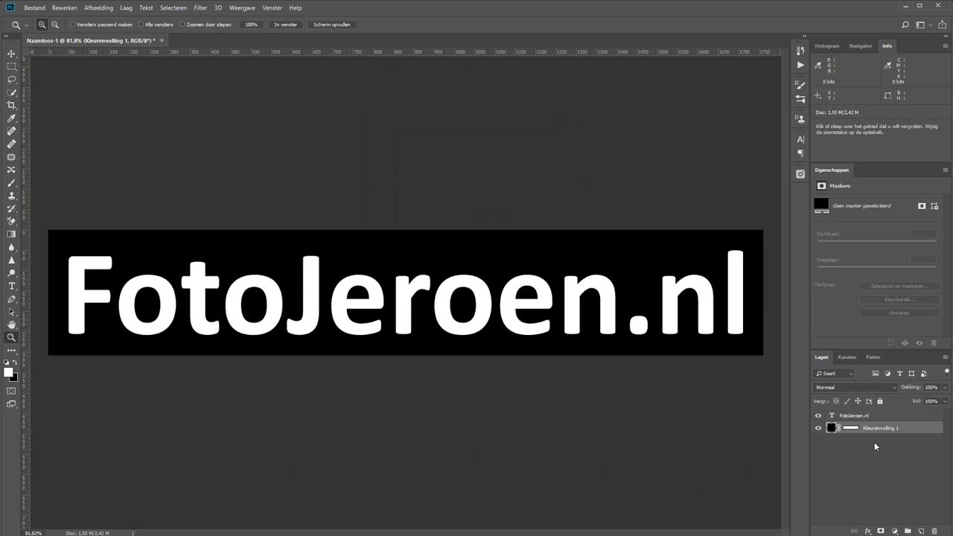
click(900, 414)
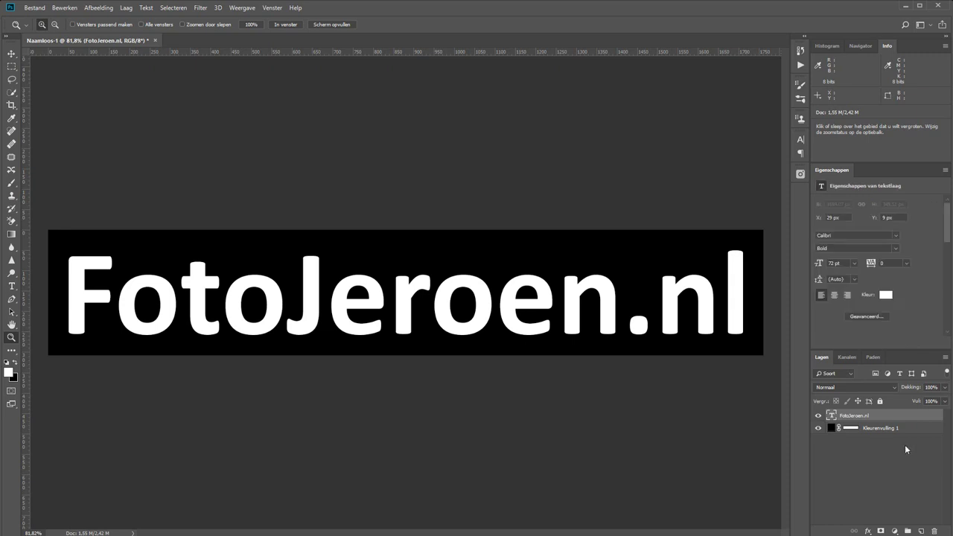
Step: Merge the text with the black bar and put a white-filled layer beneath them
key(ctrl+e)
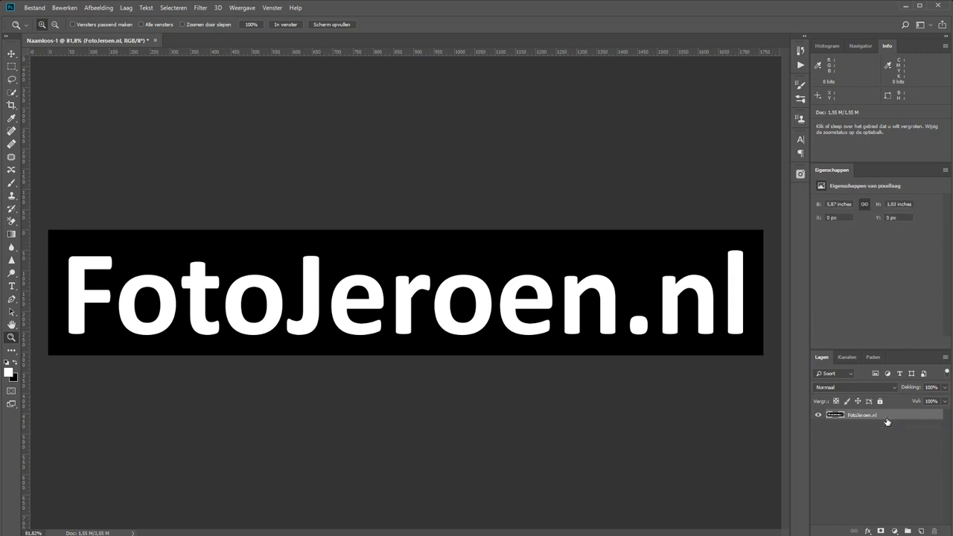
click(922, 531)
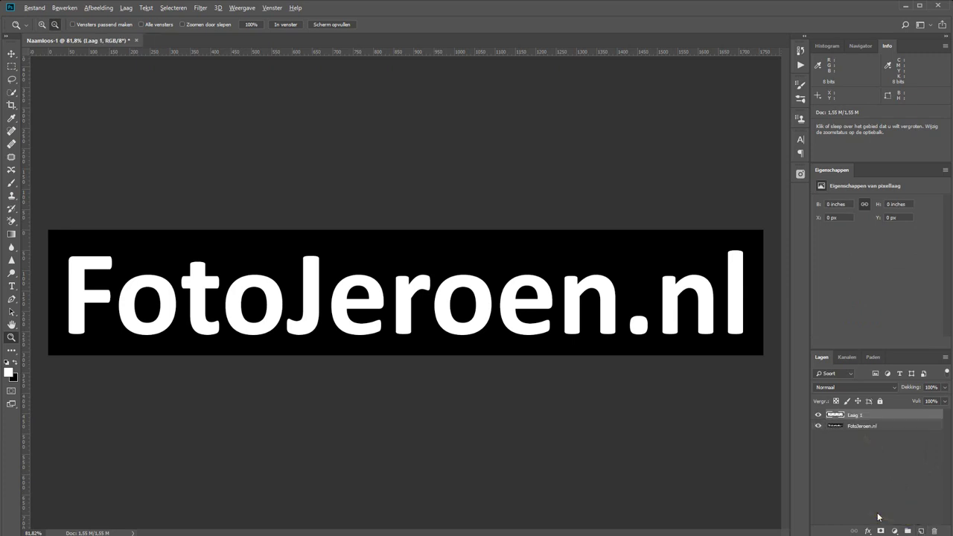
key(alt+BackSpace)
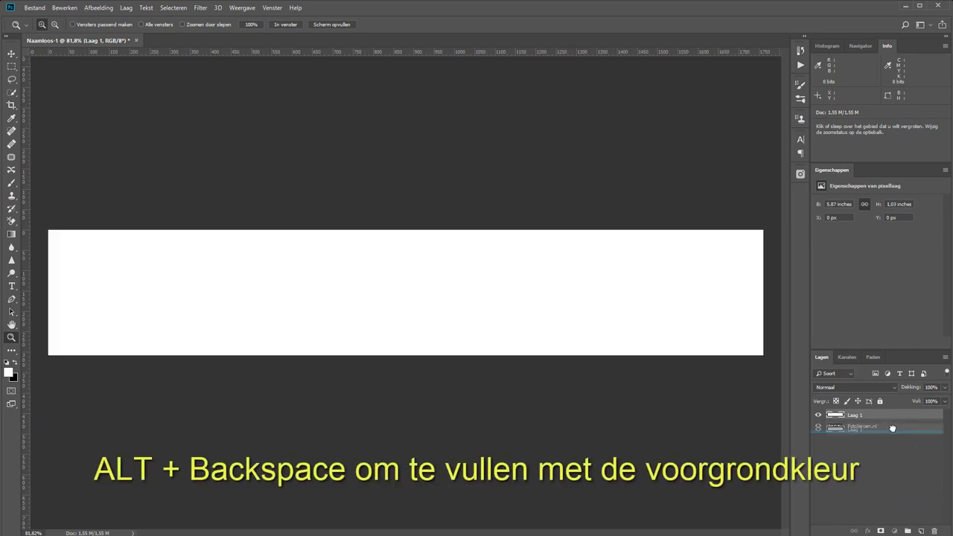
drag(871, 421, 875, 434)
Step: Enlarge the canvas by a relative 20 px and fill the new margin white as a border
key(ctrl+alt+c)
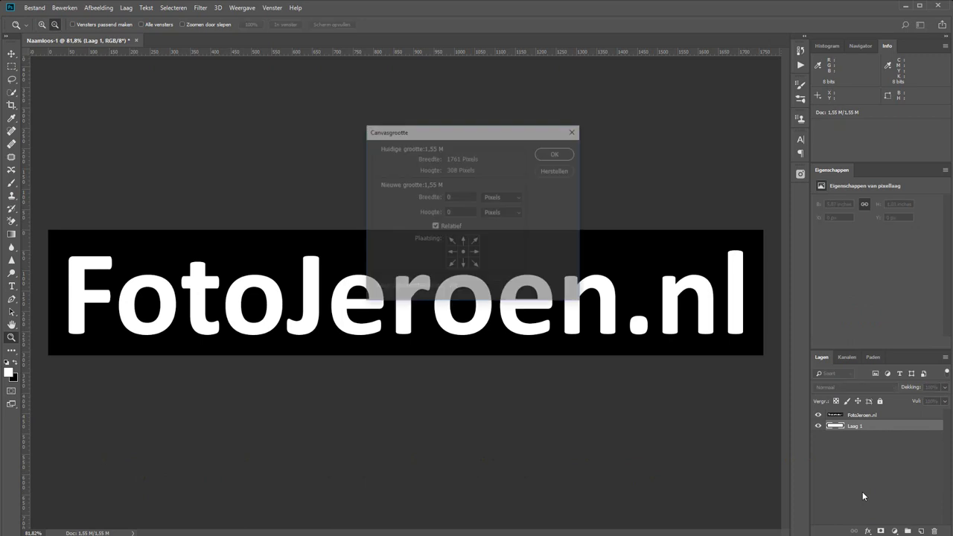
text(20)
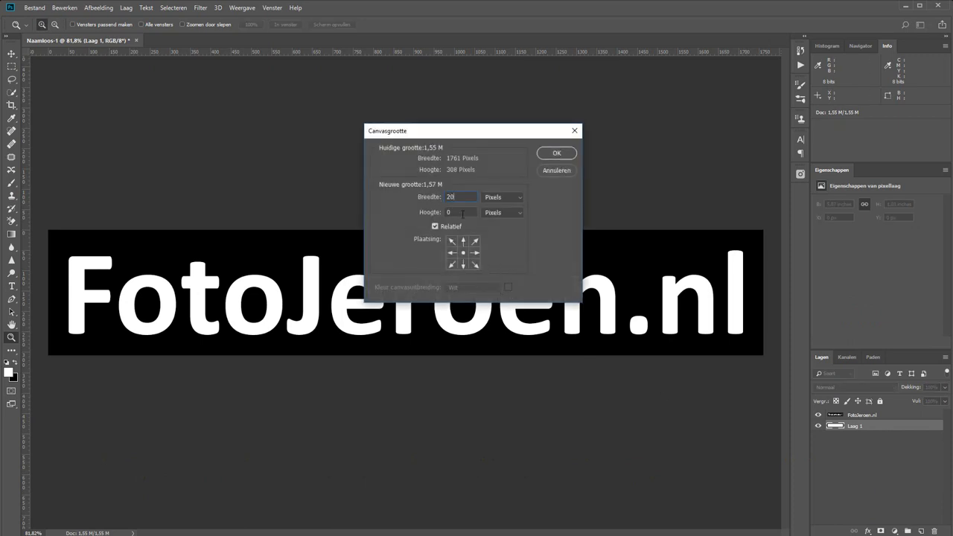
key(Tab)
text(20)
click(556, 154)
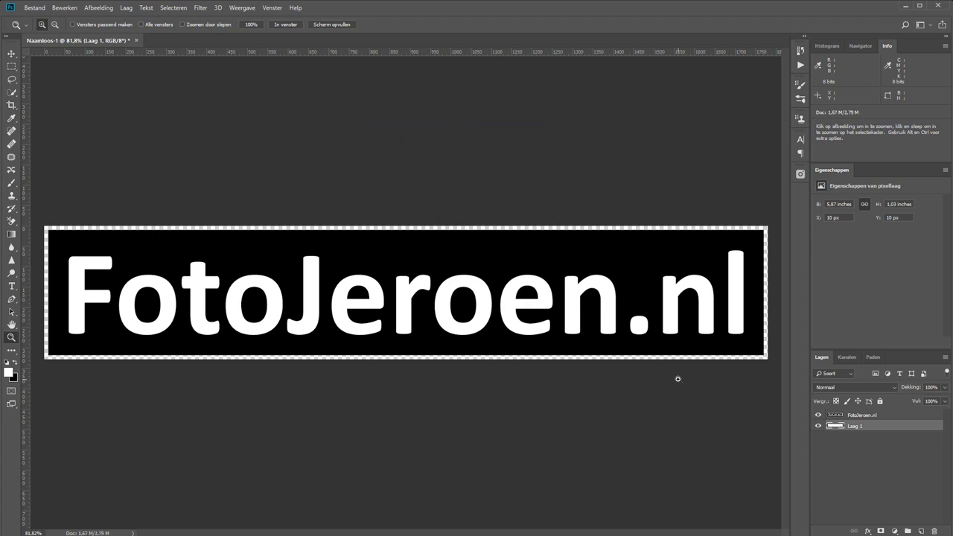
key(alt)
key(alt+BackSpace)
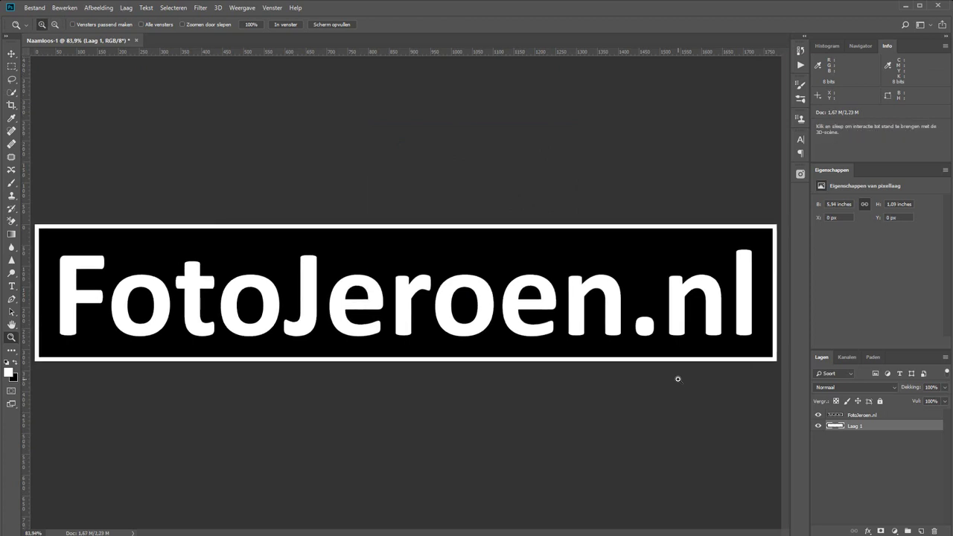
key(ctrl+minus)
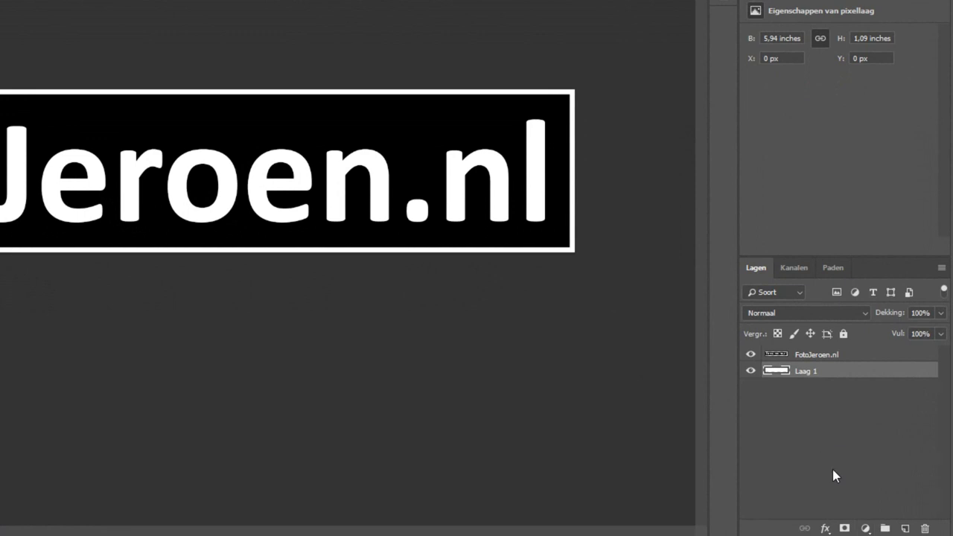
Step: Open the Create new fill or adjustment layer menu at the bottom of the Layers panel
click(865, 529)
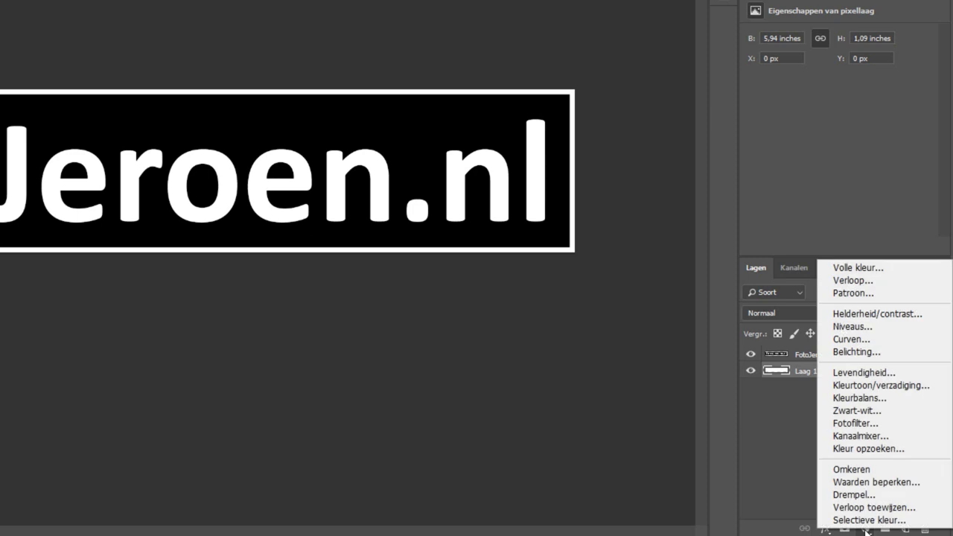
Step: Add an Omkeren (Invert) adjustment layer and move it above the FotoJeroen.nl text layer
click(888, 469)
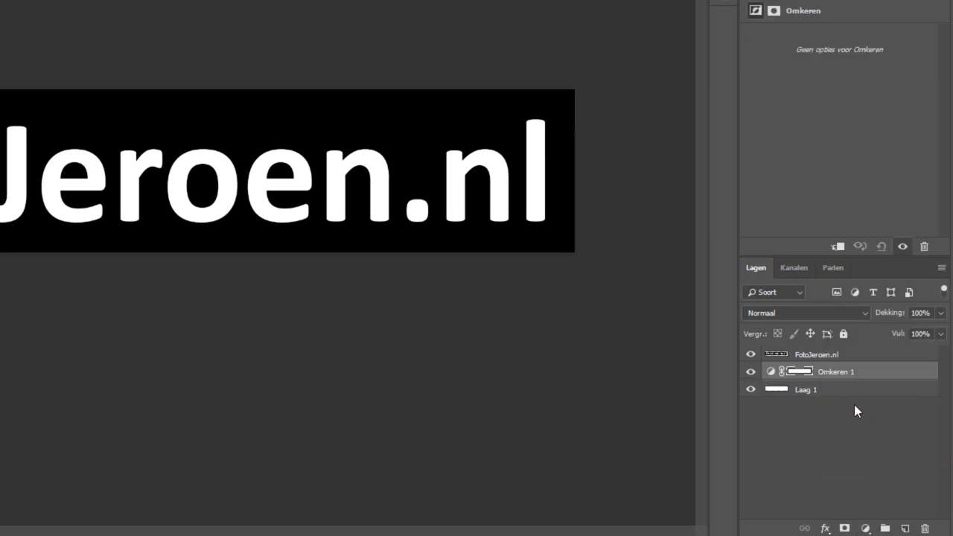
drag(885, 374, 890, 350)
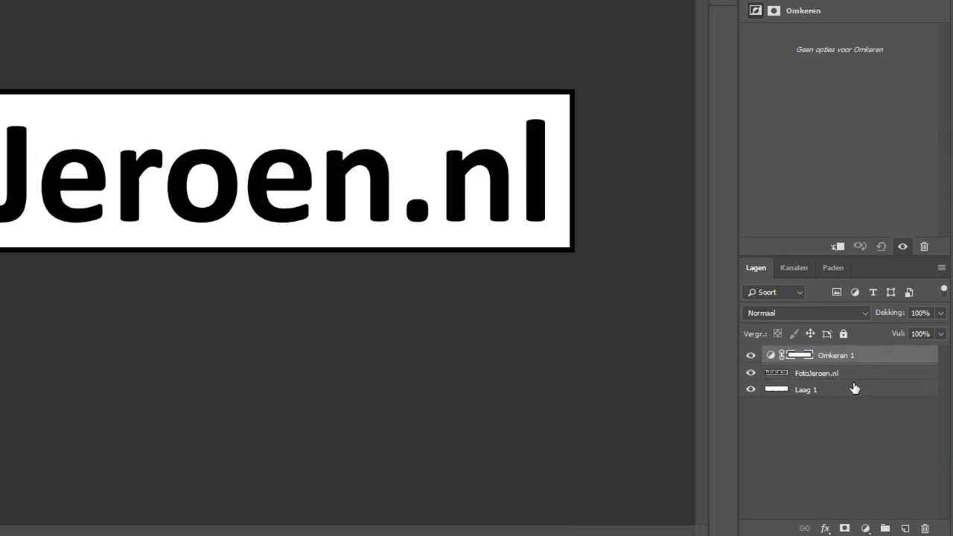
click(857, 447)
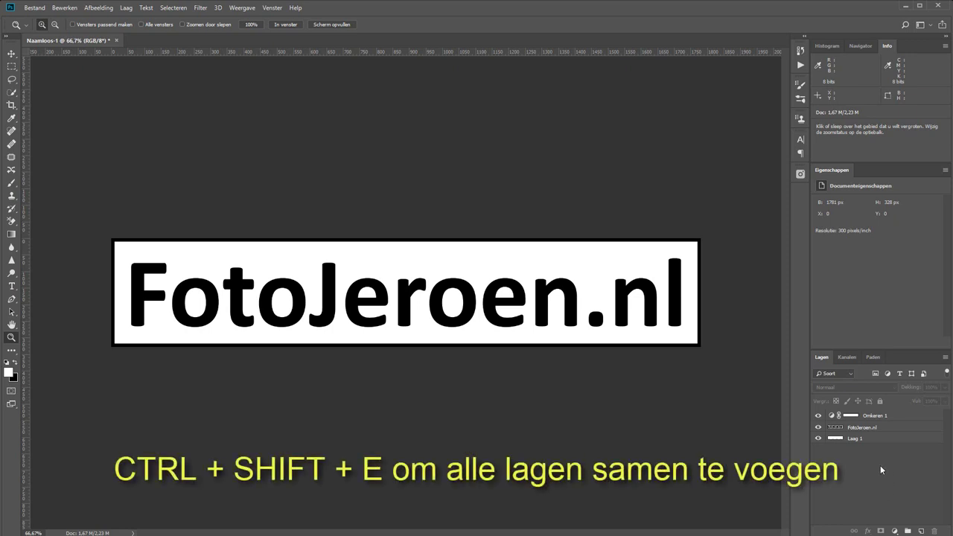
Step: Merge all layers and define the logo as a brush preset named 'watermerk'
key(ctrl+shift+e)
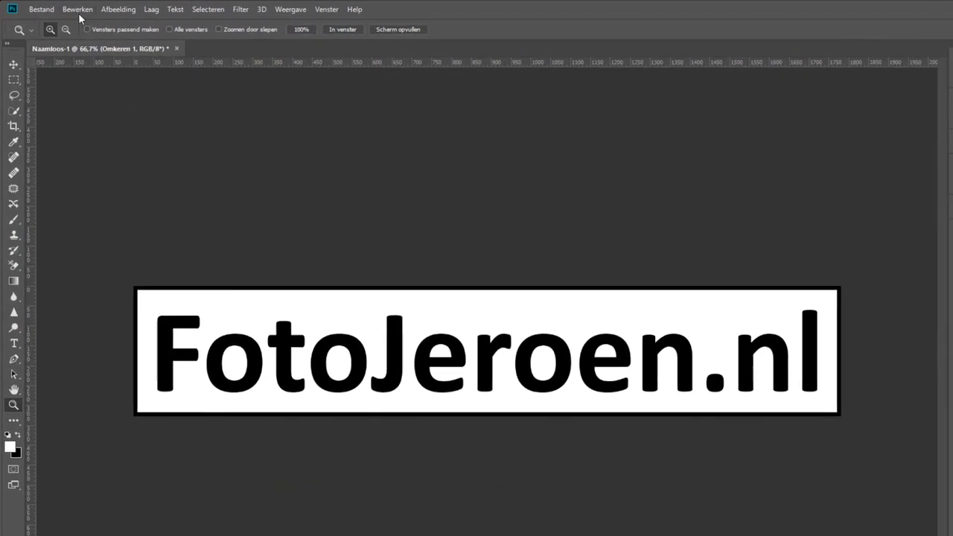
click(64, 8)
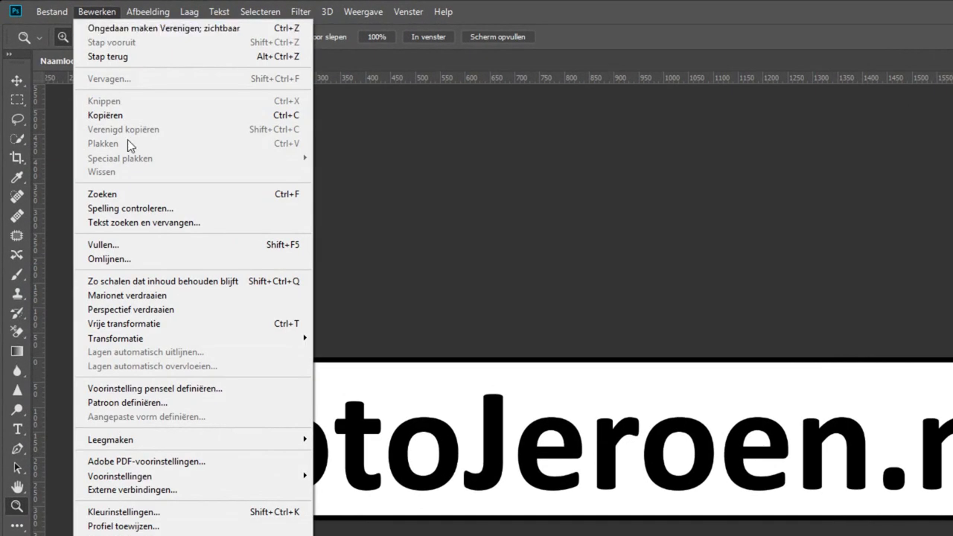
click(211, 396)
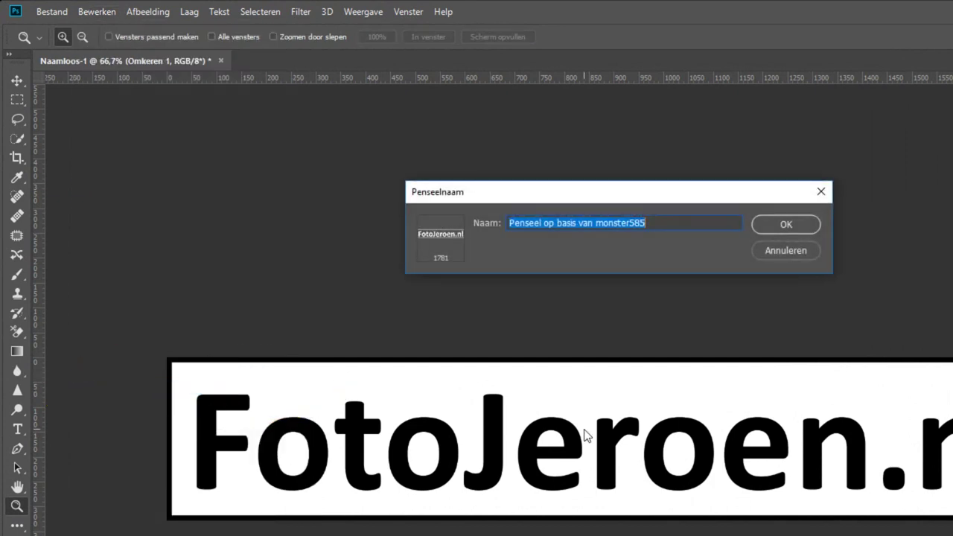
text(watermerk)
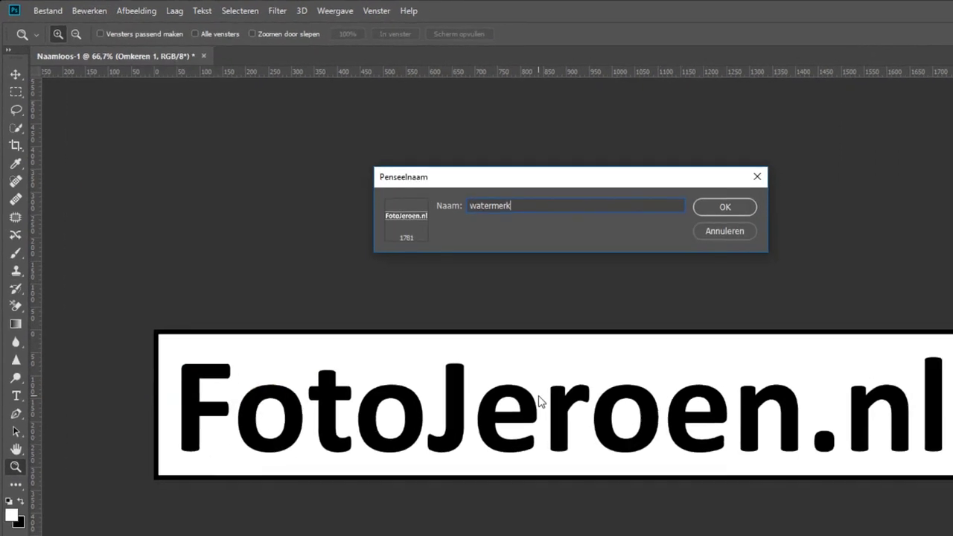
key(Return)
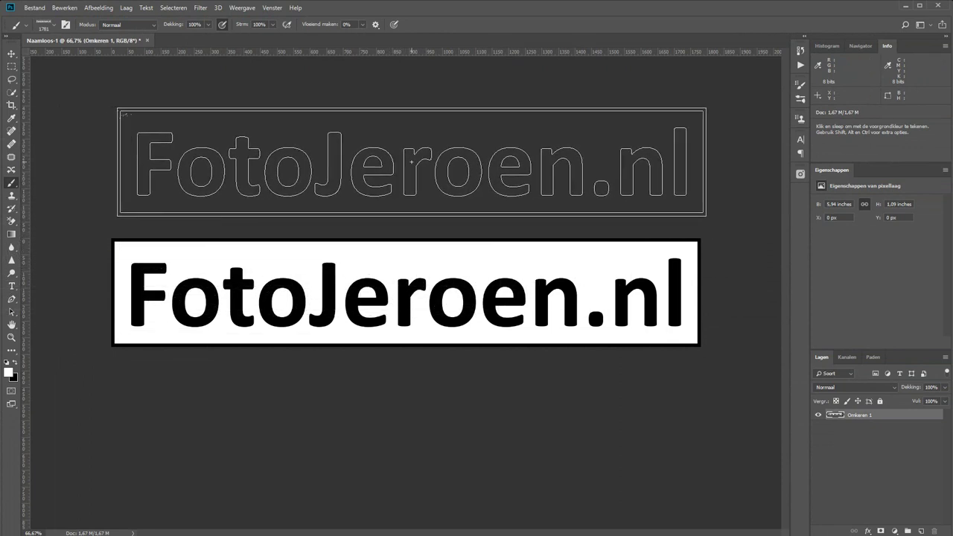
Step: Close the logo document without saving and open the portrait _MG_7252-2.psd from Bridge
click(148, 41)
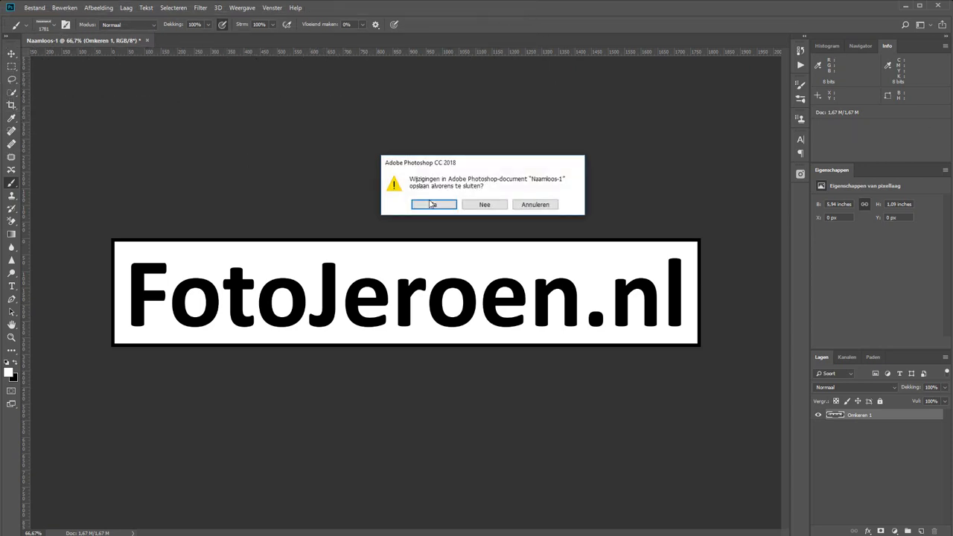
click(491, 205)
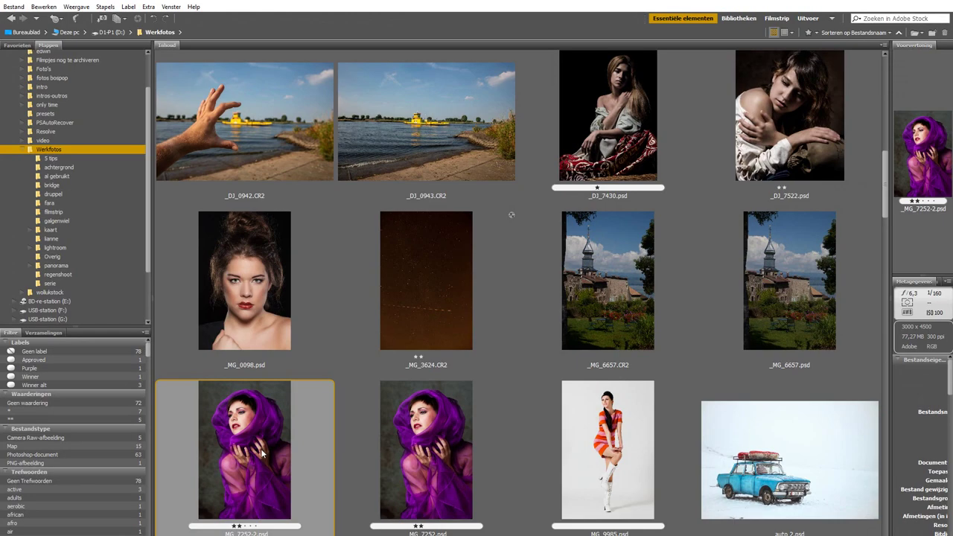
right_click(257, 446)
click(413, 188)
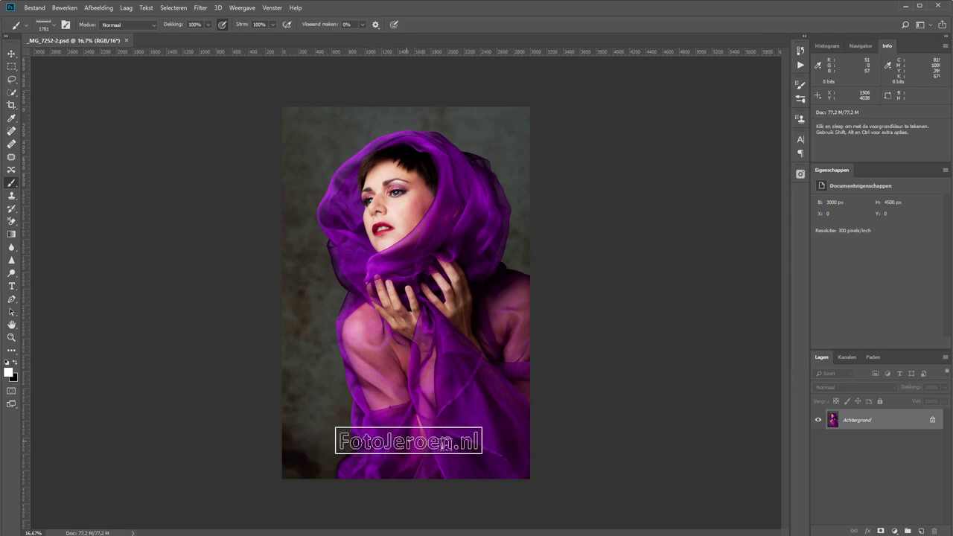
Step: Stamp a white logo near the photo's bottom, then a smaller 338 px one on the left
click(398, 438)
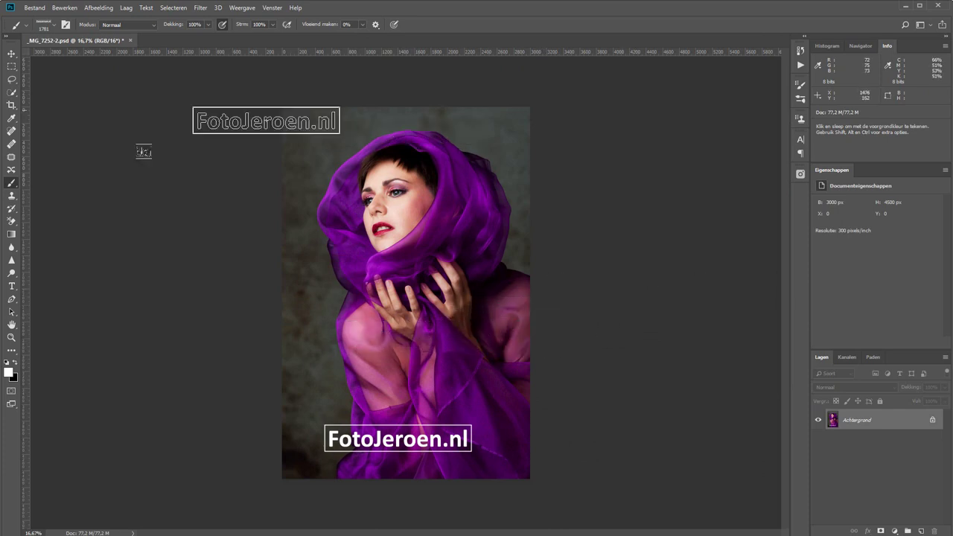
right_click(337, 281)
drag(510, 305, 503, 305)
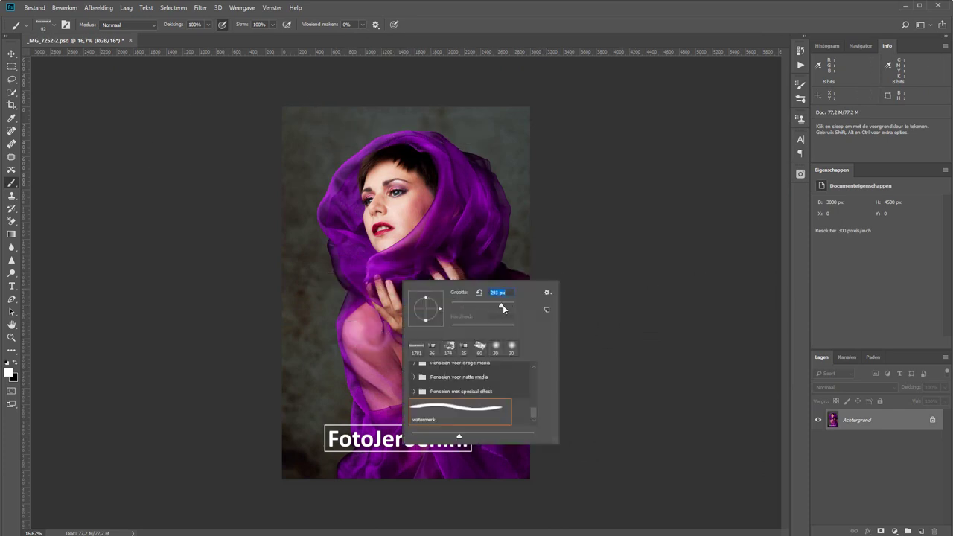
click(328, 390)
Step: Stamp a faint 700 px watermark at 21% opacity on the background, then fit the photo on screen
key(z)
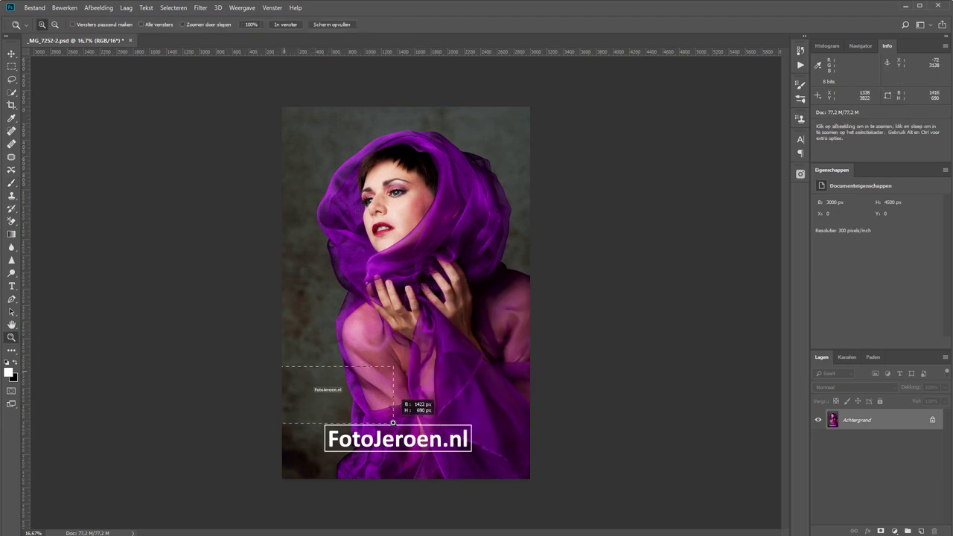
drag(282, 367, 395, 423)
key(b)
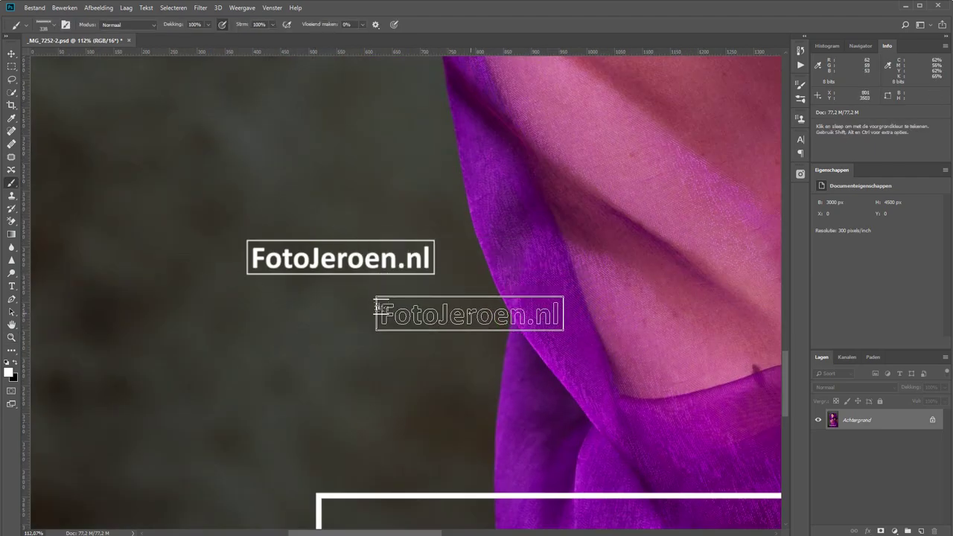
key(bracketright)
key(bracketright)
key(bracketright)
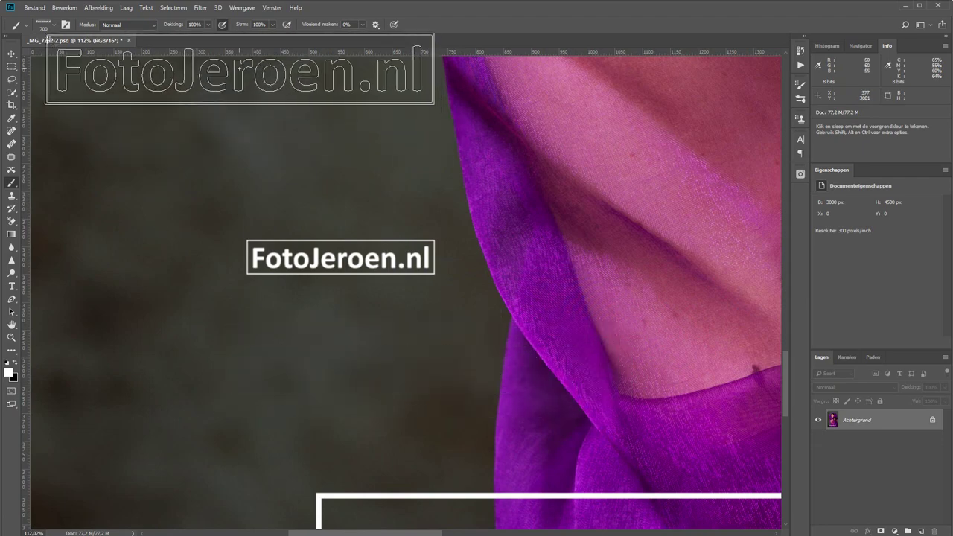
drag(184, 30, 141, 26)
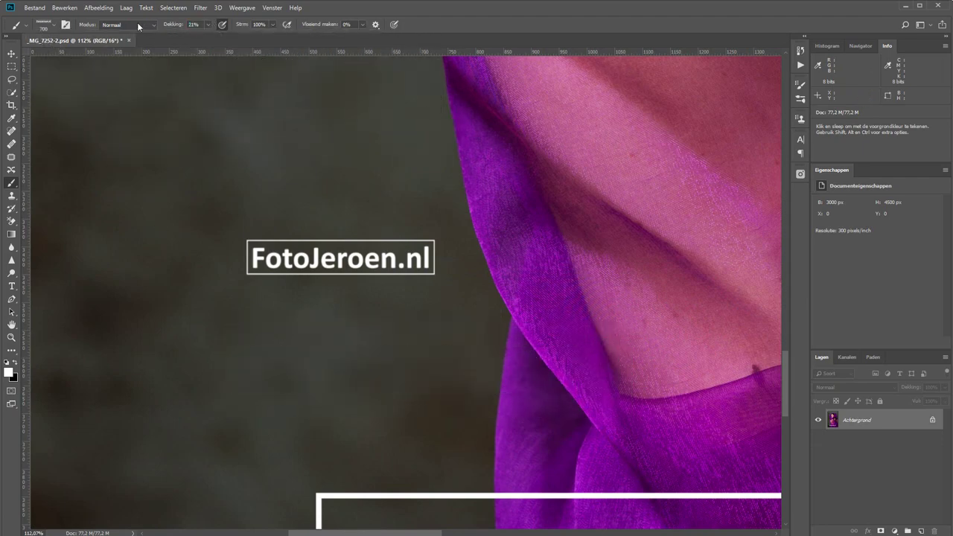
click(335, 136)
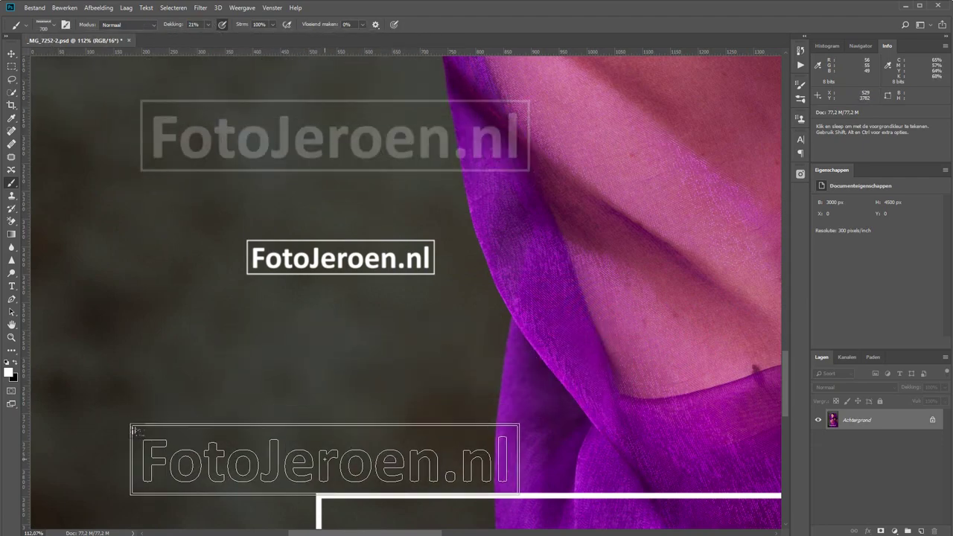
key(ctrl+0)
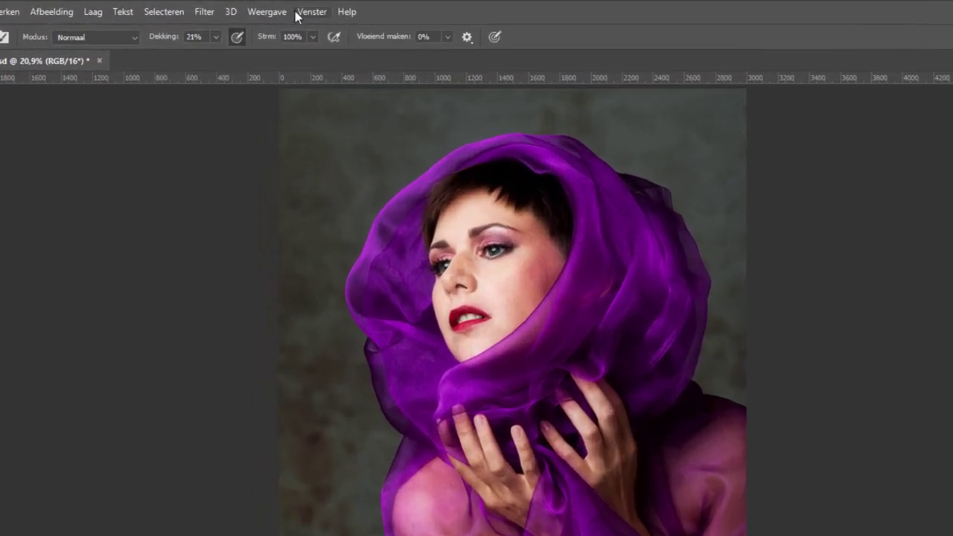
Step: Select the 1781 px FotoJeroen.nl brush tip in the Brush Settings panel
click(267, 8)
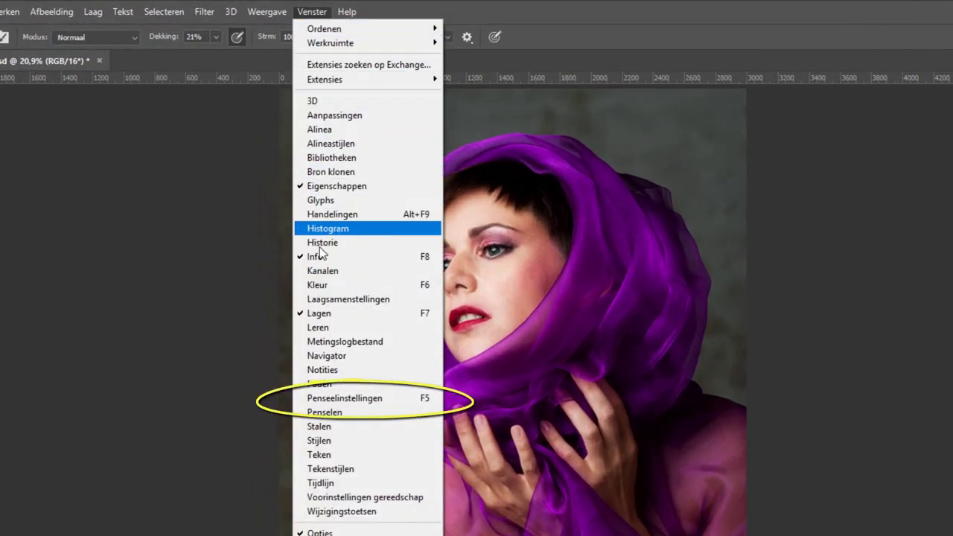
click(366, 398)
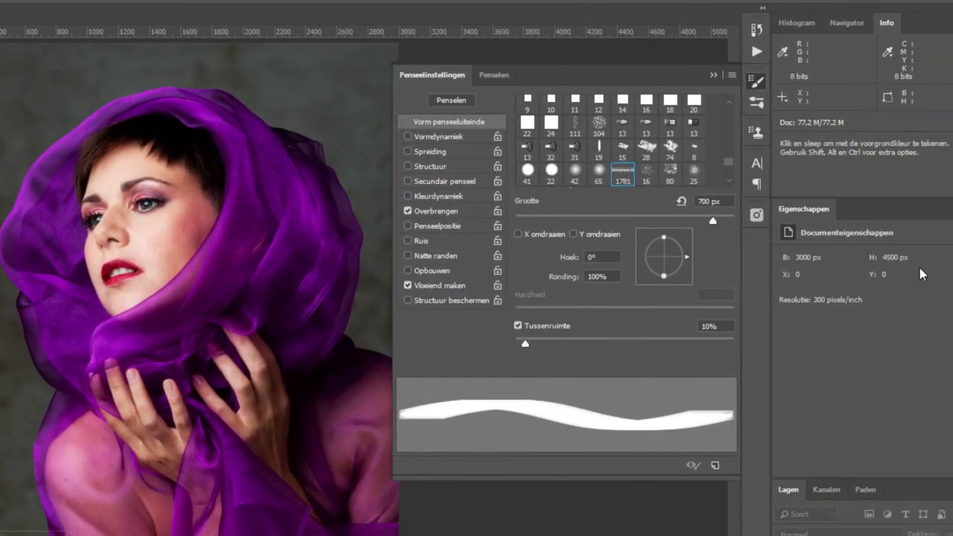
drag(730, 163, 734, 93)
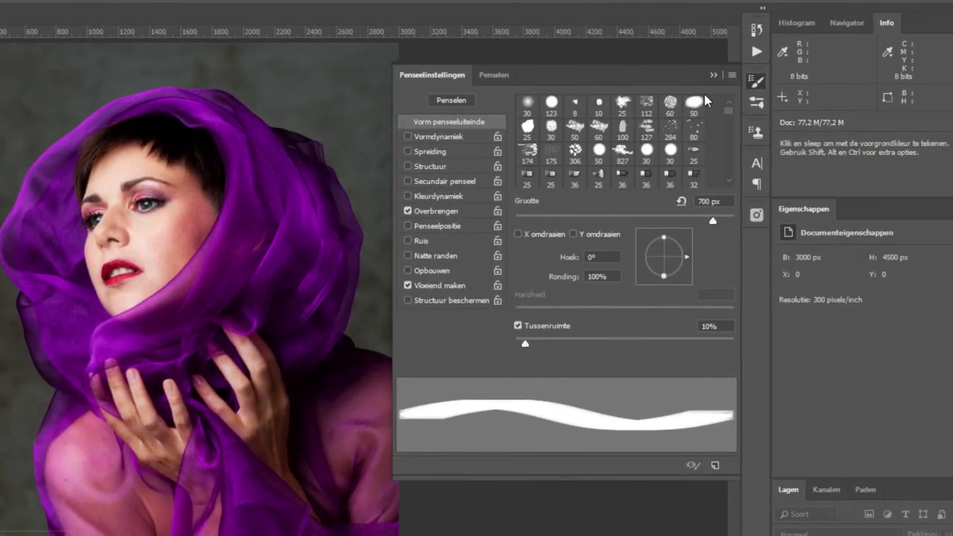
click(529, 104)
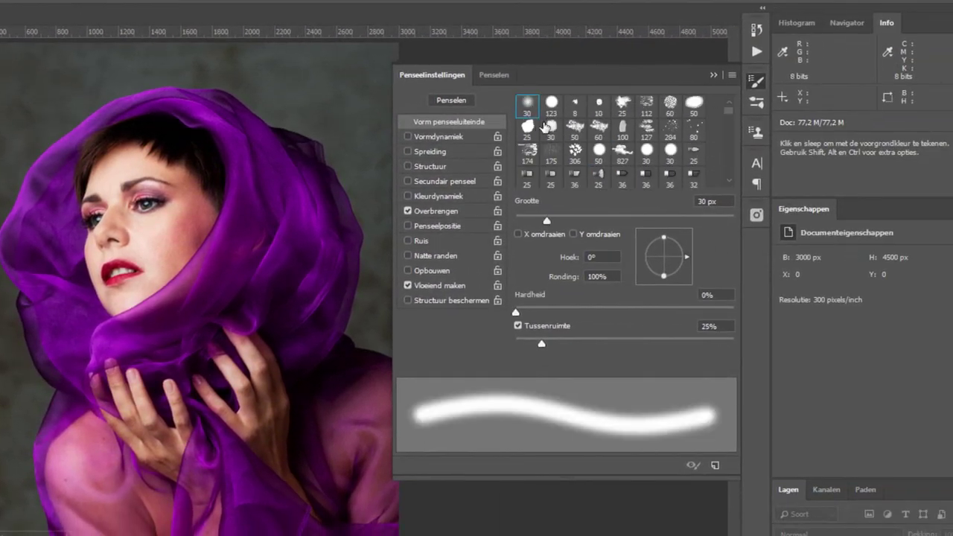
click(552, 109)
click(529, 108)
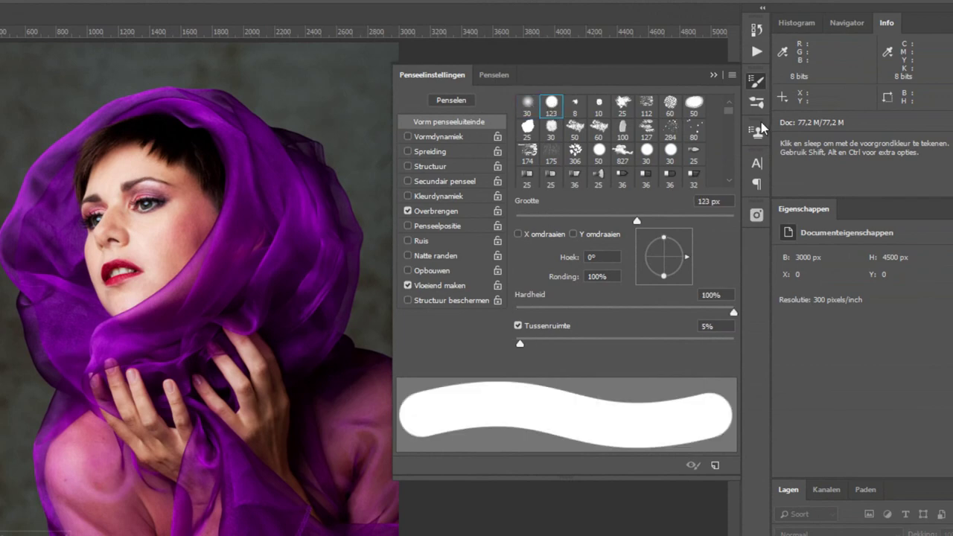
mouse_move(730, 118)
mouse_down()
mouse_move(740, 187)
mouse_move(731, 164)
mouse_up()
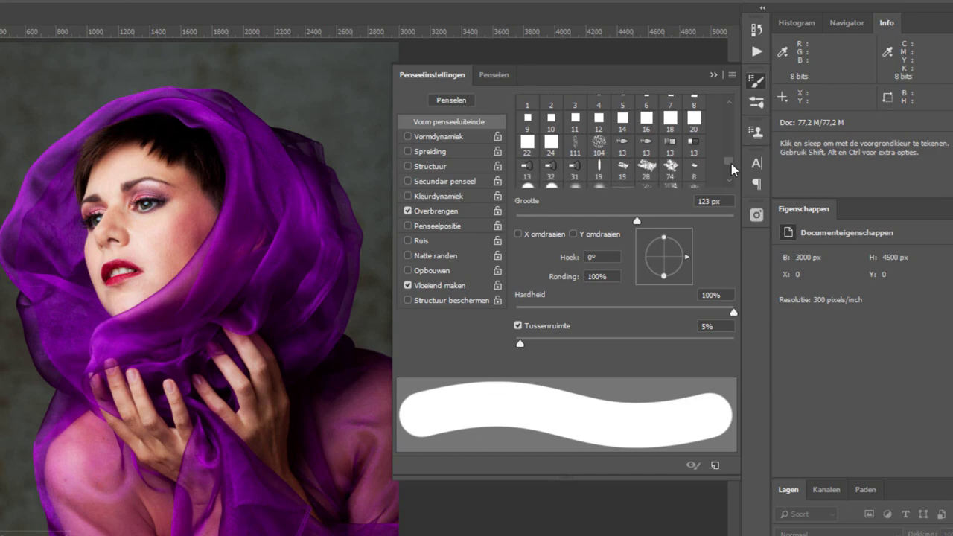
click(624, 168)
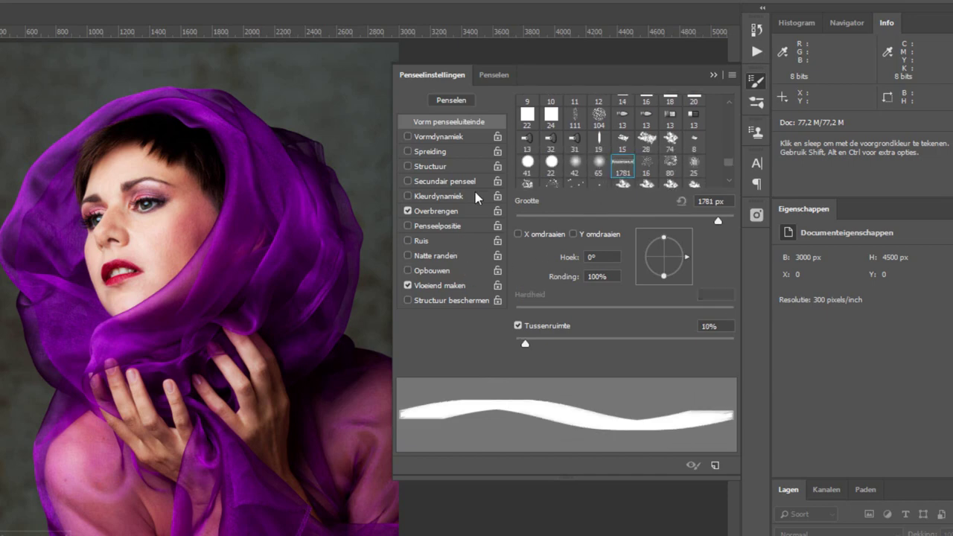
Step: Reselect the 1781 px watermark brush from recent brushes and stamp it over the face and hands
click(489, 75)
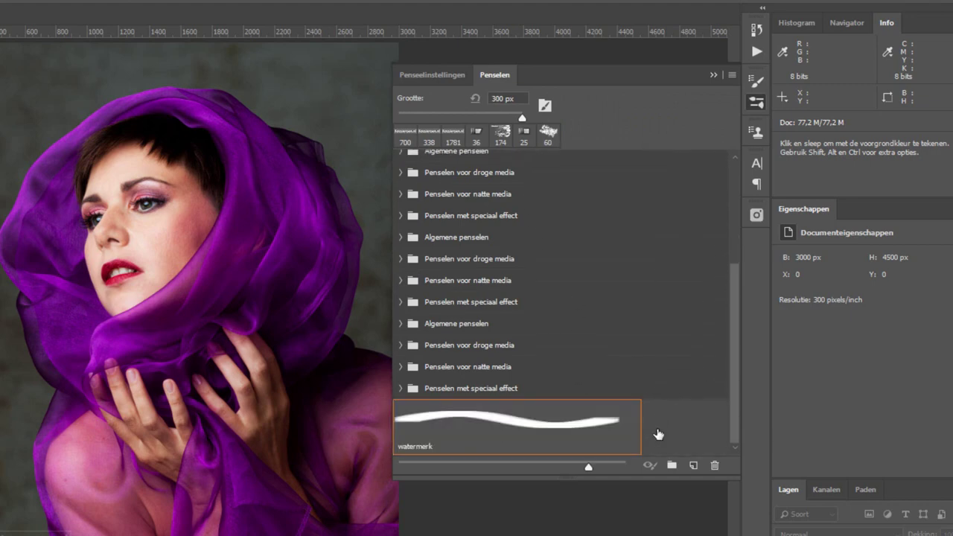
click(453, 134)
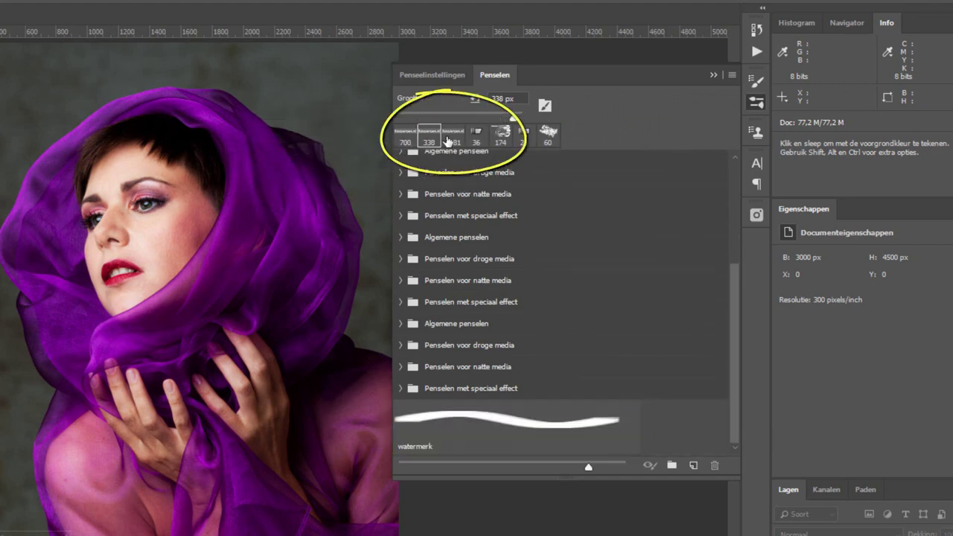
click(149, 268)
click(138, 348)
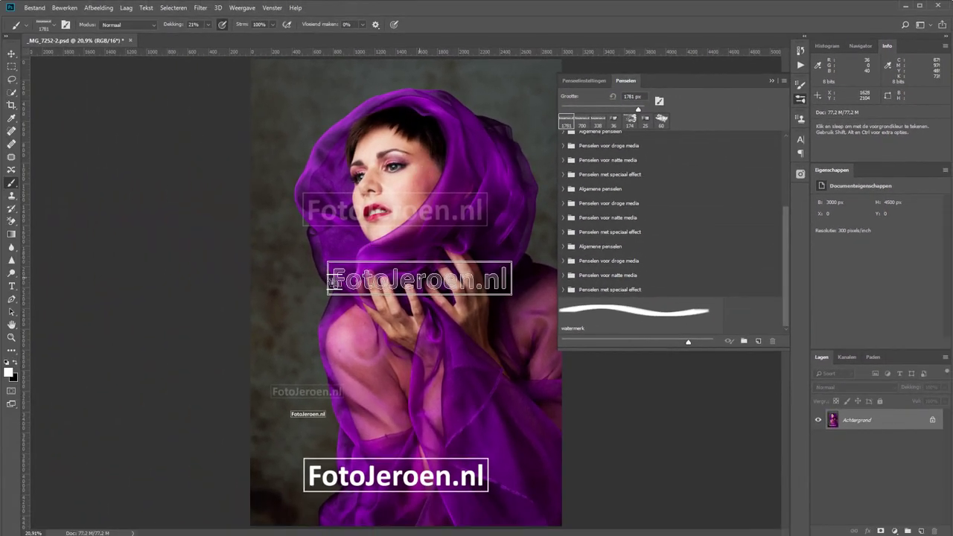
click(420, 278)
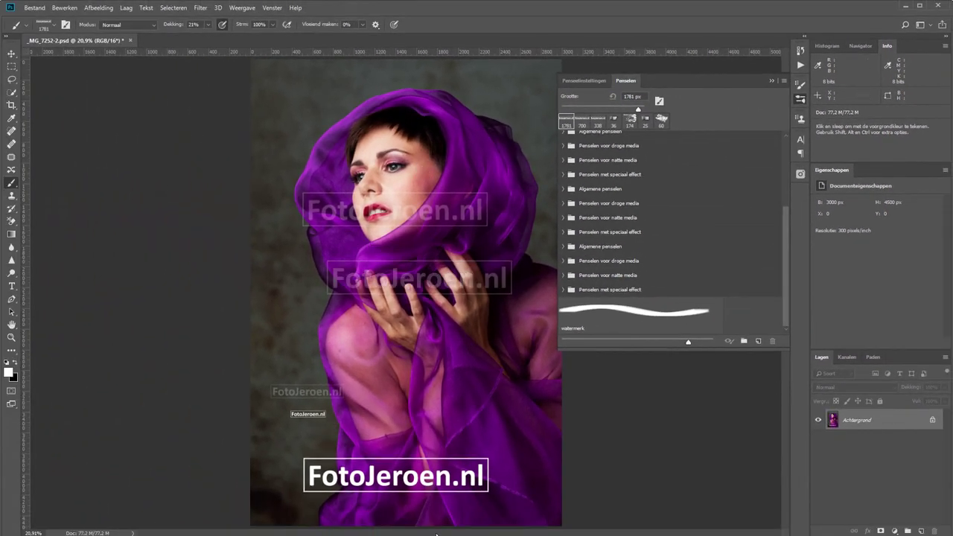